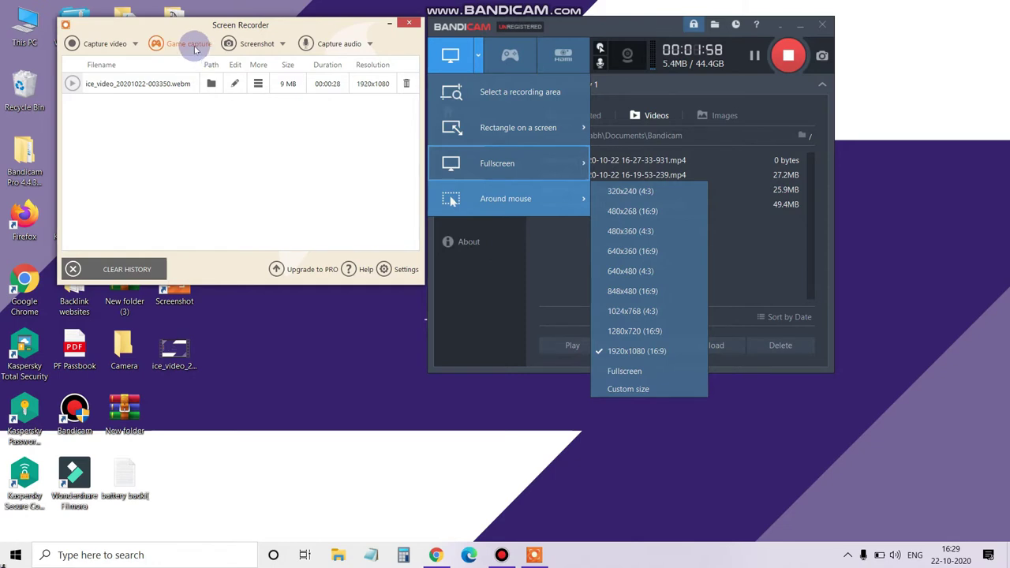
Step: Review the Screen Recorder's system and video settings, including the available video formats
left_click(239, 136)
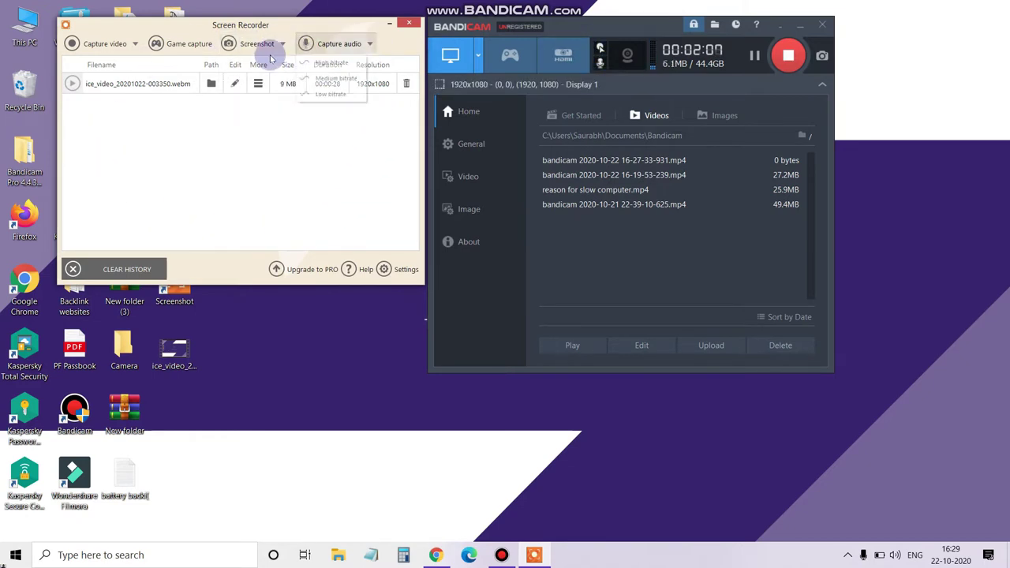
left_click(386, 270)
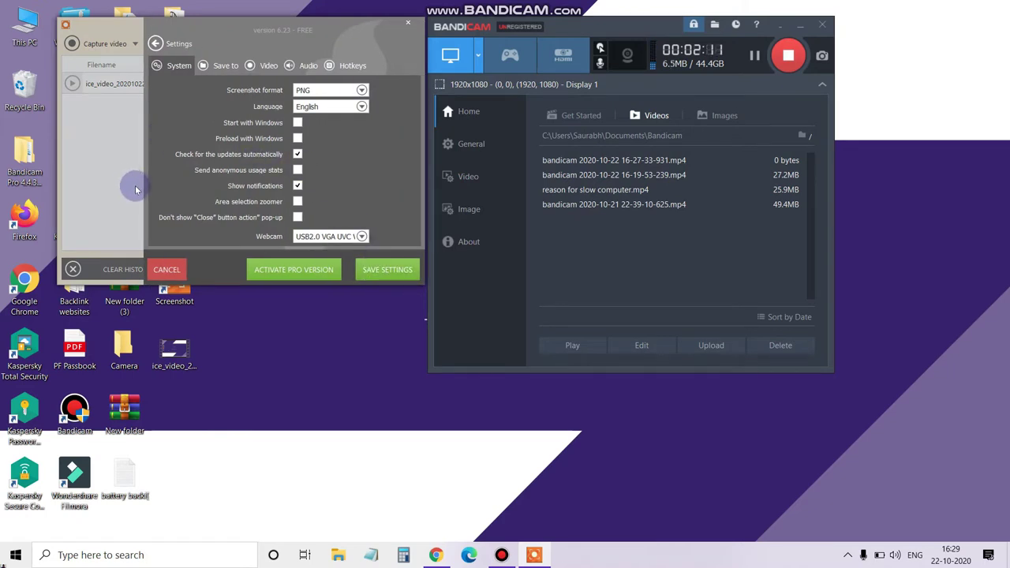
left_click(344, 93)
left_click(344, 92)
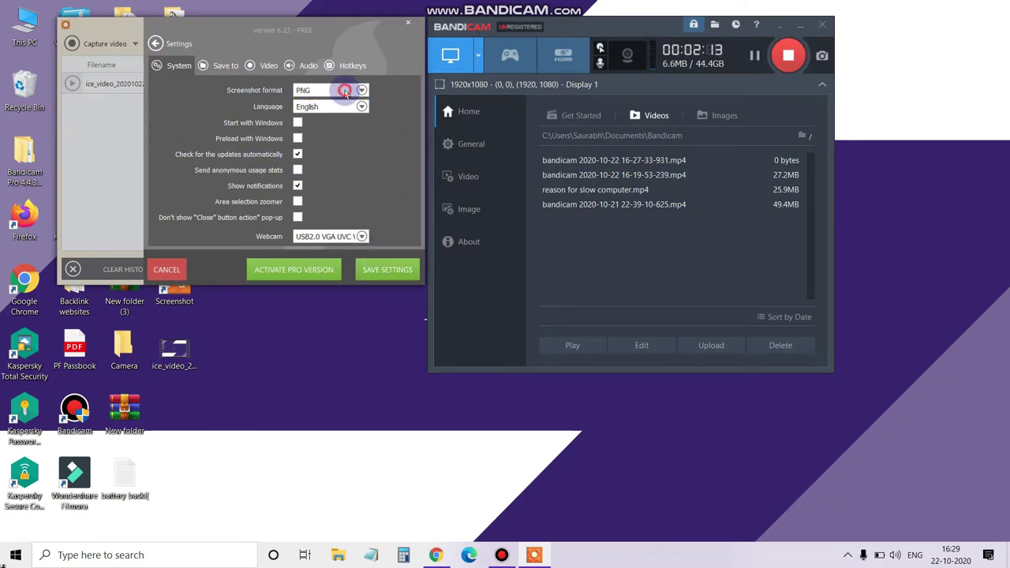
left_click(250, 66)
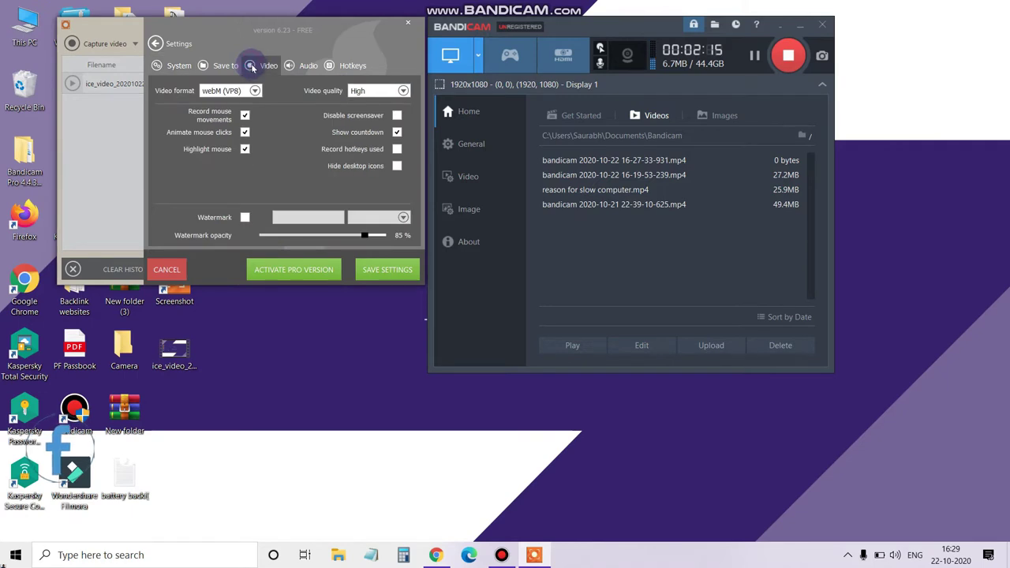
left_click(227, 93)
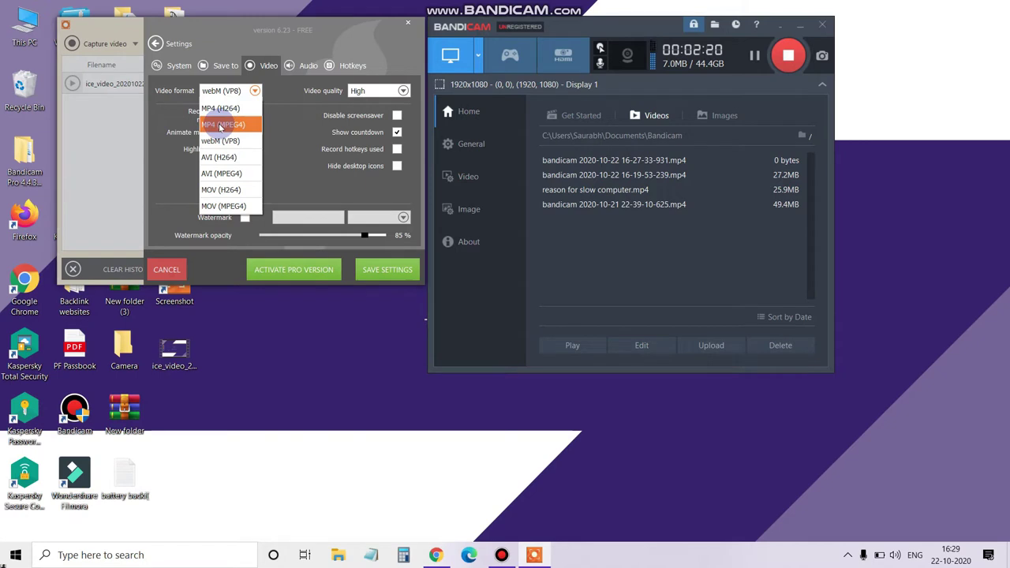
left_click(307, 178)
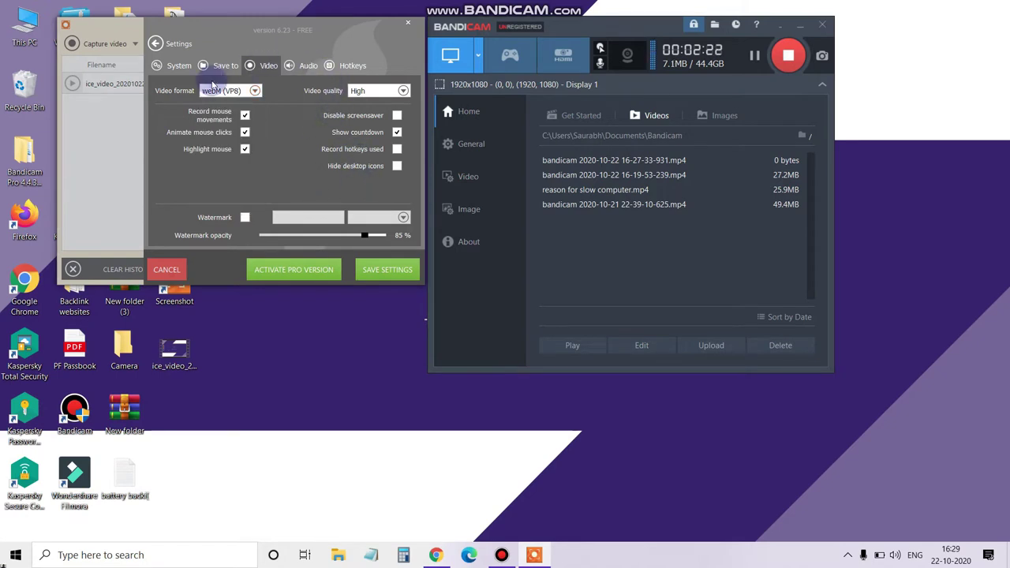
left_click(157, 45)
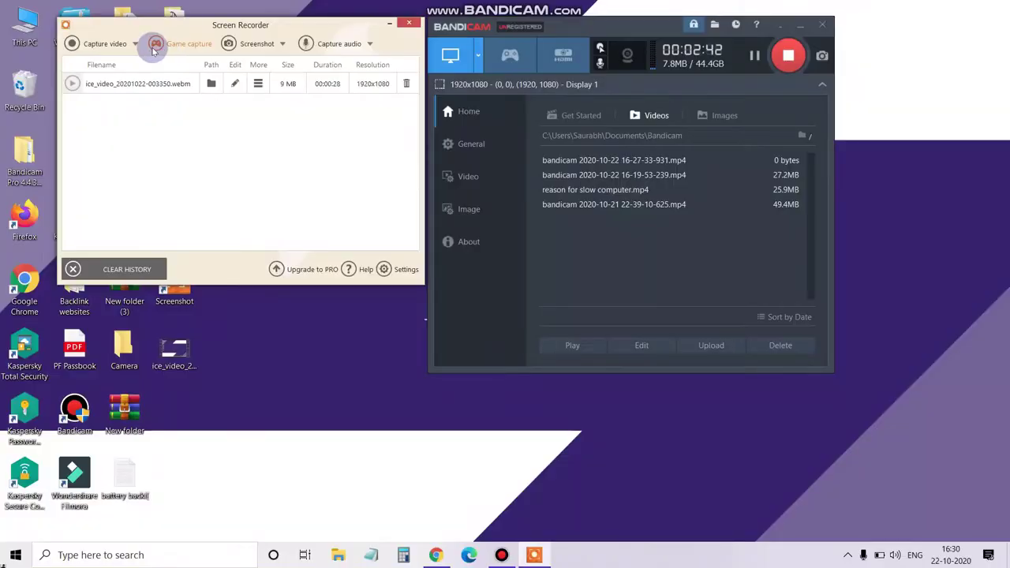
Step: Set up a full-screen 1920x1080 video capture and move the recording controls higher above the taskbar
left_click(100, 43)
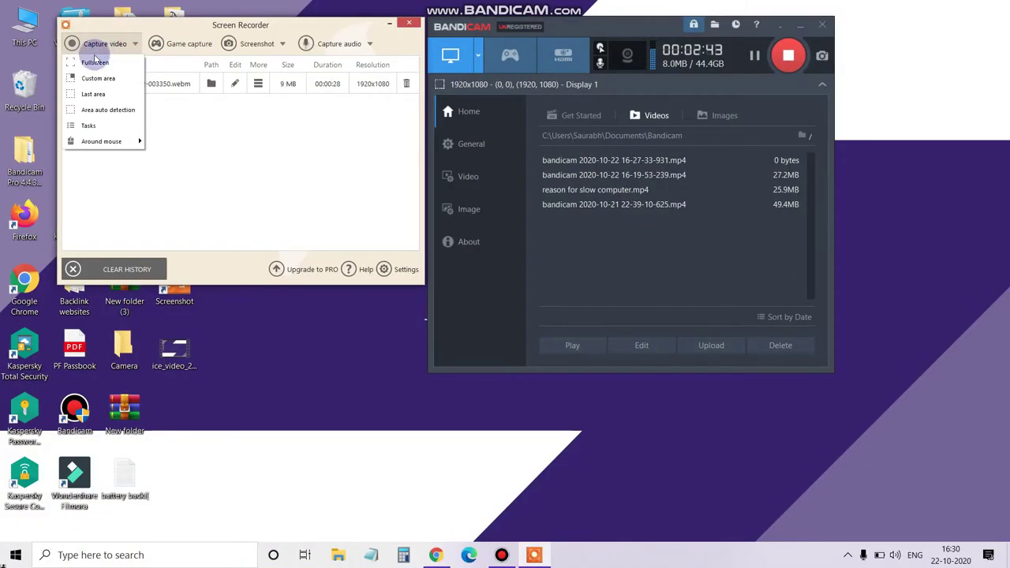
left_click(101, 77)
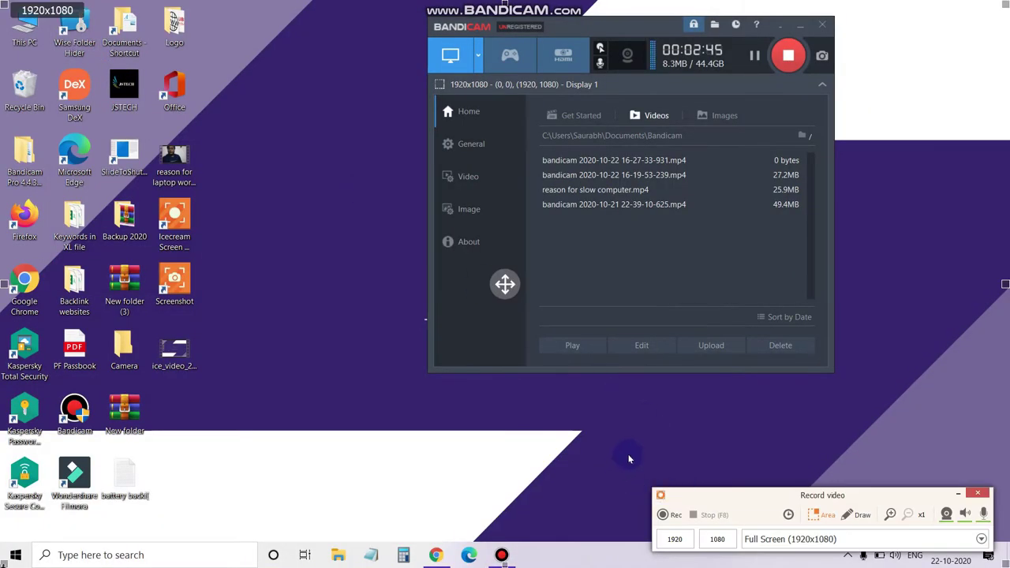
left_click_drag(769, 505, 734, 462)
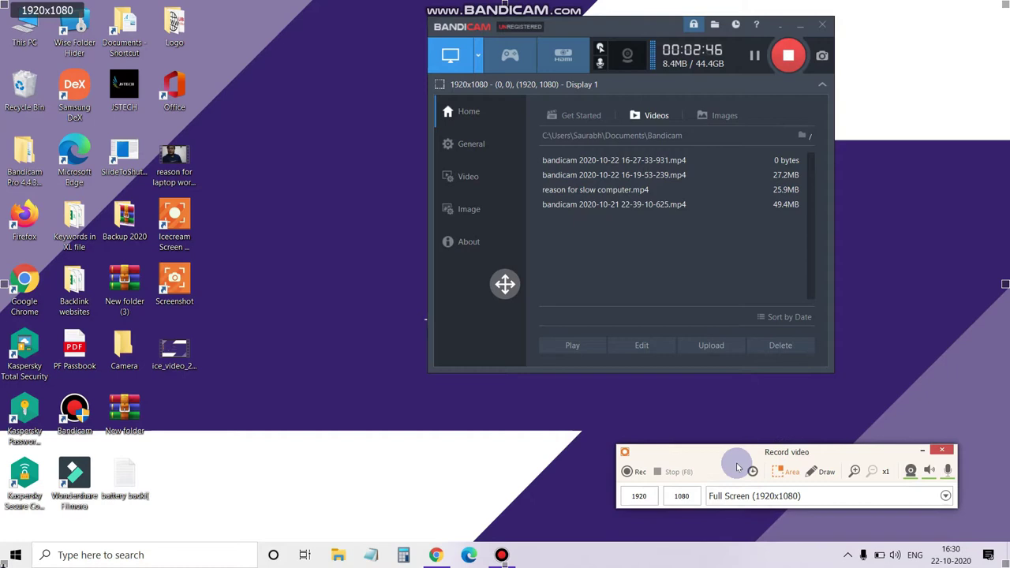
left_click(624, 471)
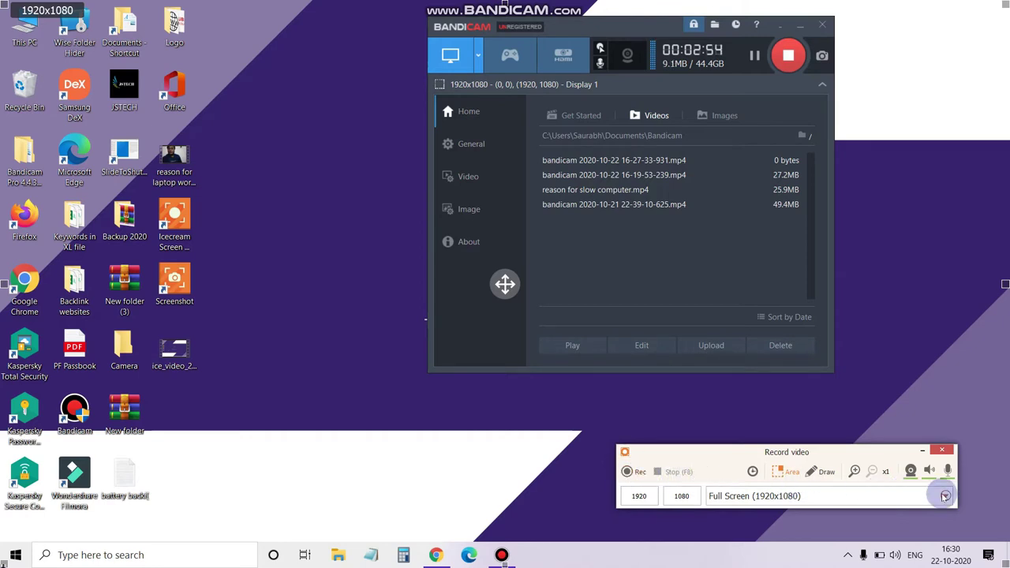
left_click(800, 503)
left_click(799, 503)
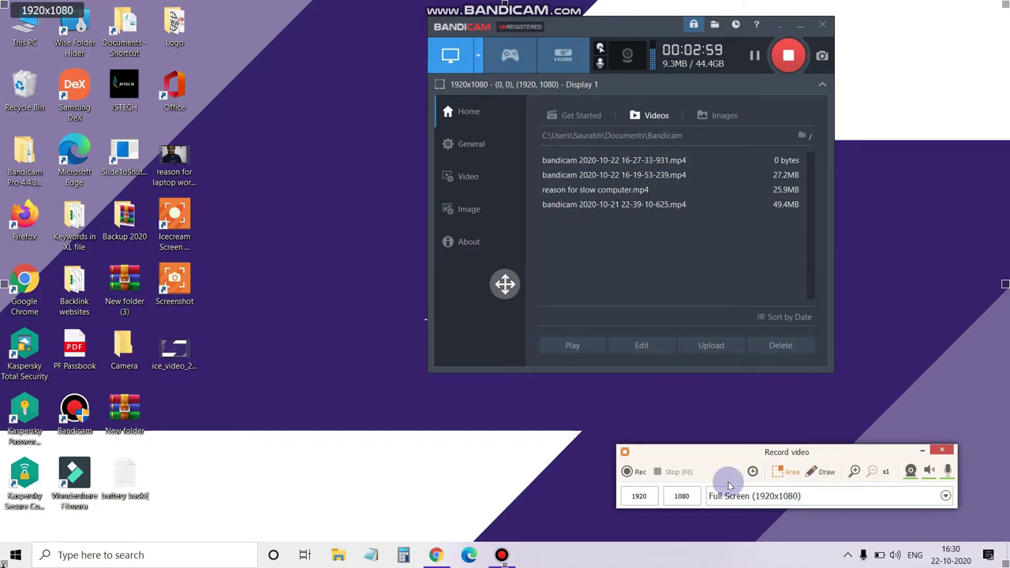
Step: Start the full-screen recording, dismissing the upgrade notice
left_click(628, 472)
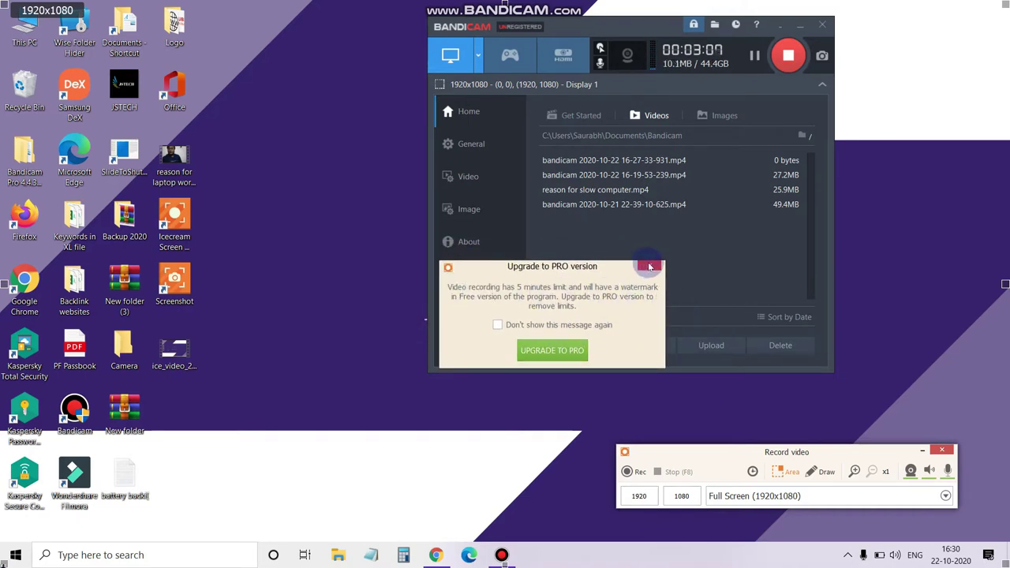
left_click(575, 324)
left_click(647, 267)
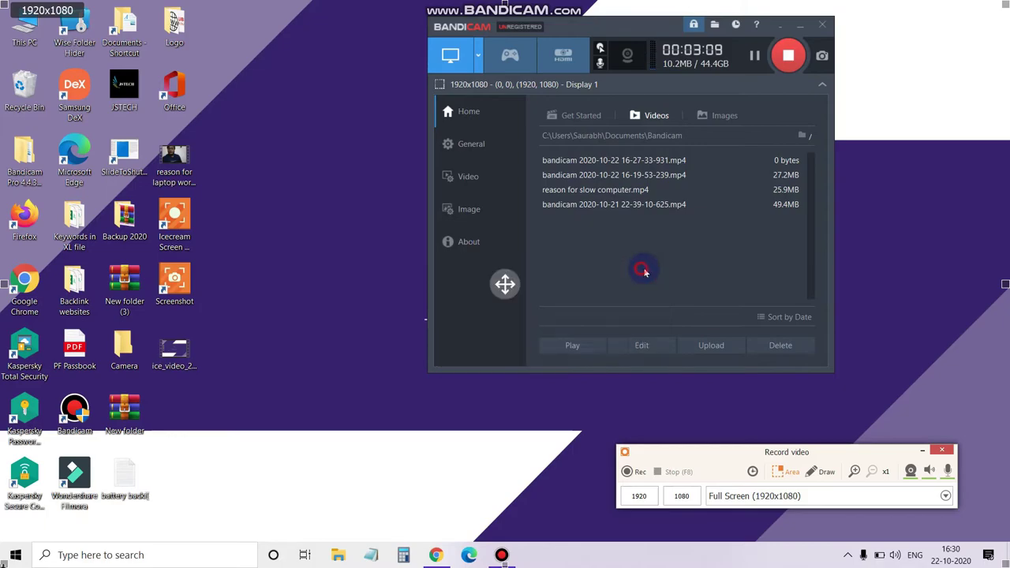
key("F7")
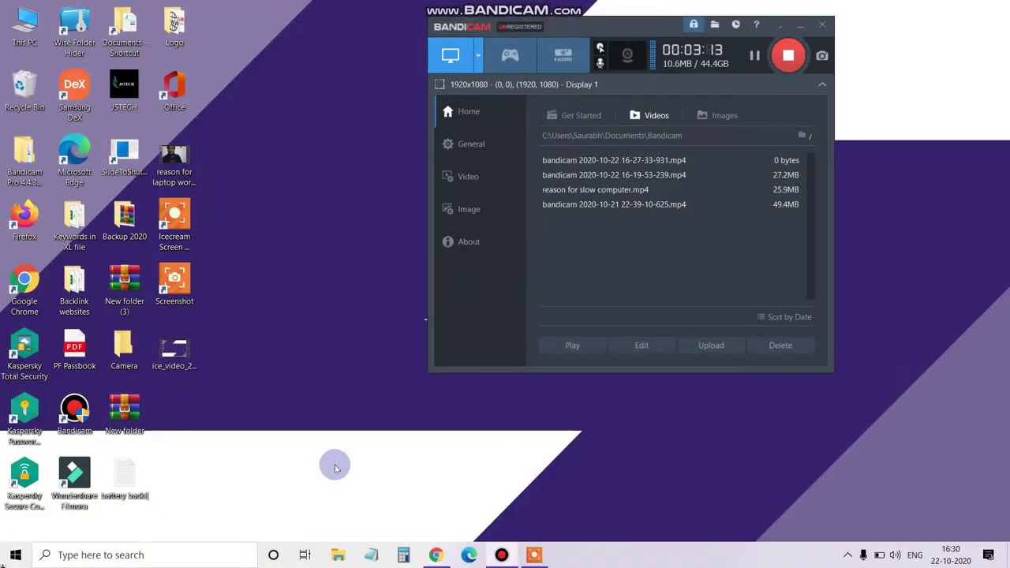
Step: Move the active recording's controls clear of the taskbar and minimize the Bandicam window
left_click(522, 560)
left_click_drag(715, 532, 675, 462)
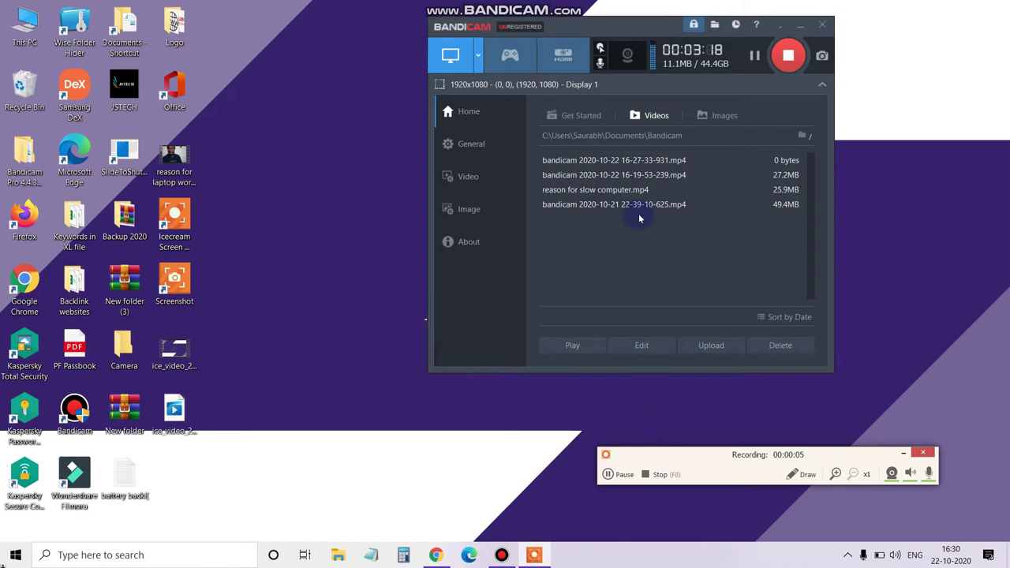
left_click(800, 24)
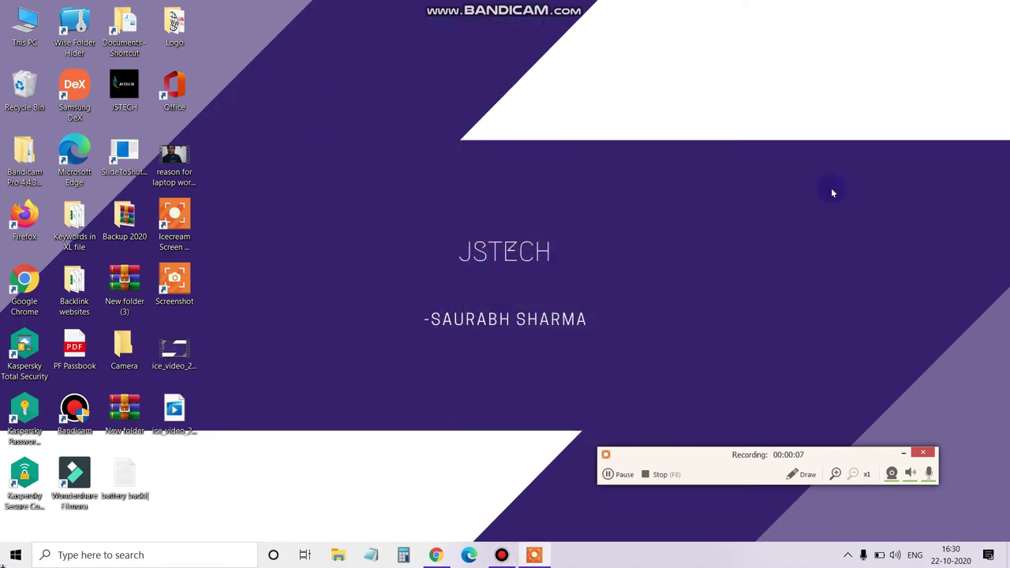
Step: Draw a red freehand arrow pointing at the JSTECH text, and light grey freehand strokes around and beside it
left_click(792, 469)
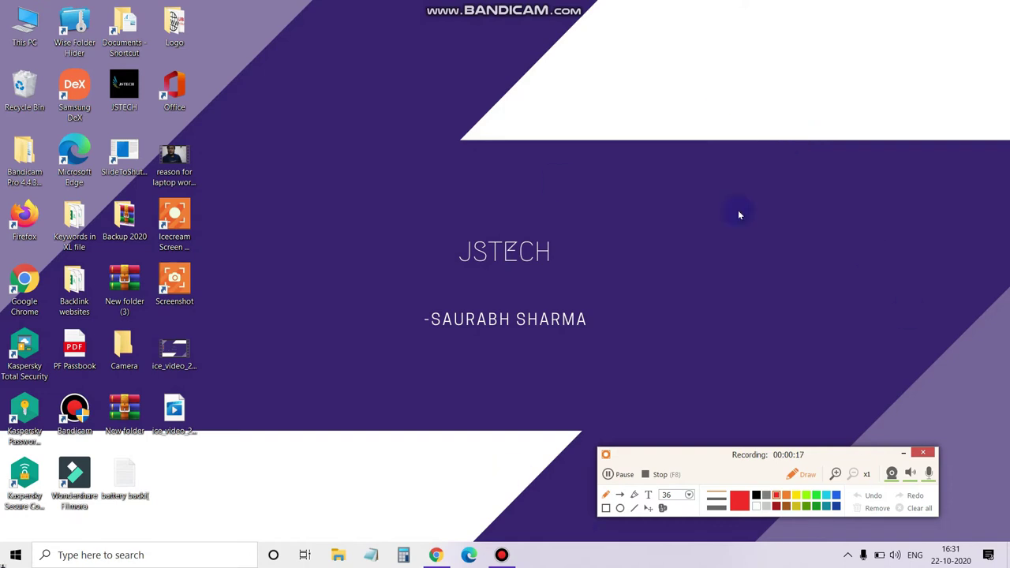
left_click_drag(778, 176, 672, 221)
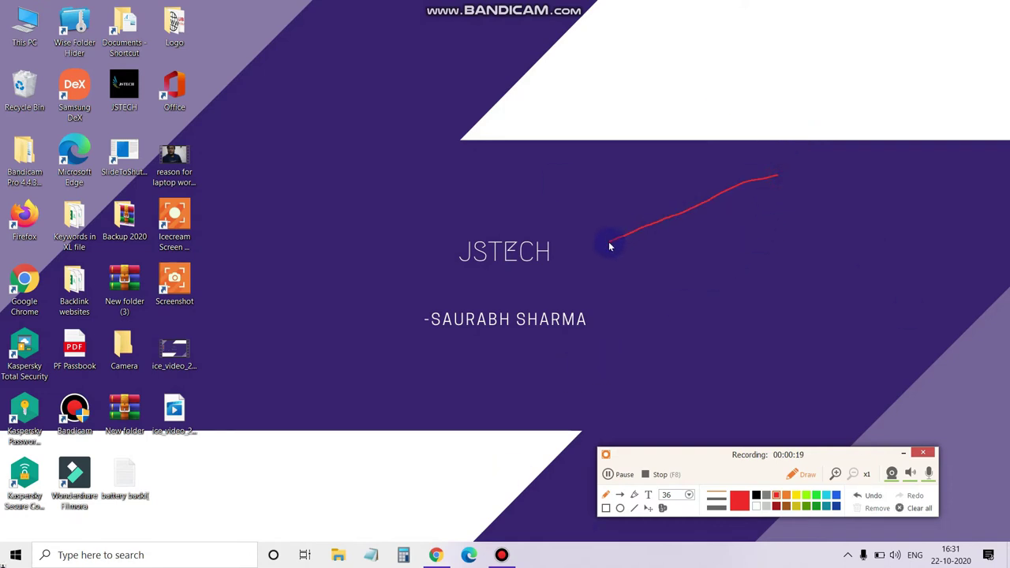
left_click(765, 506)
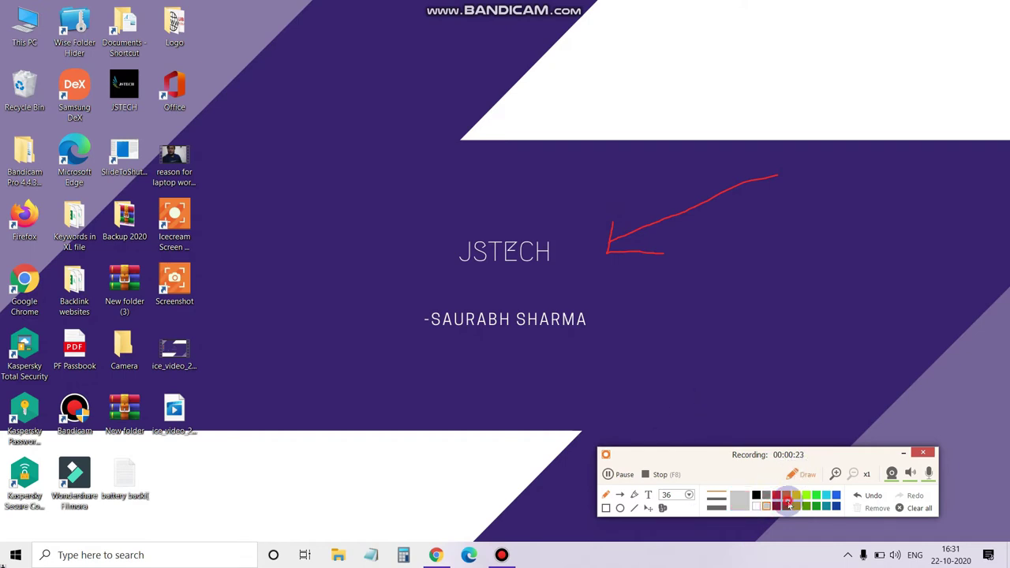
left_click_drag(612, 110, 690, 251)
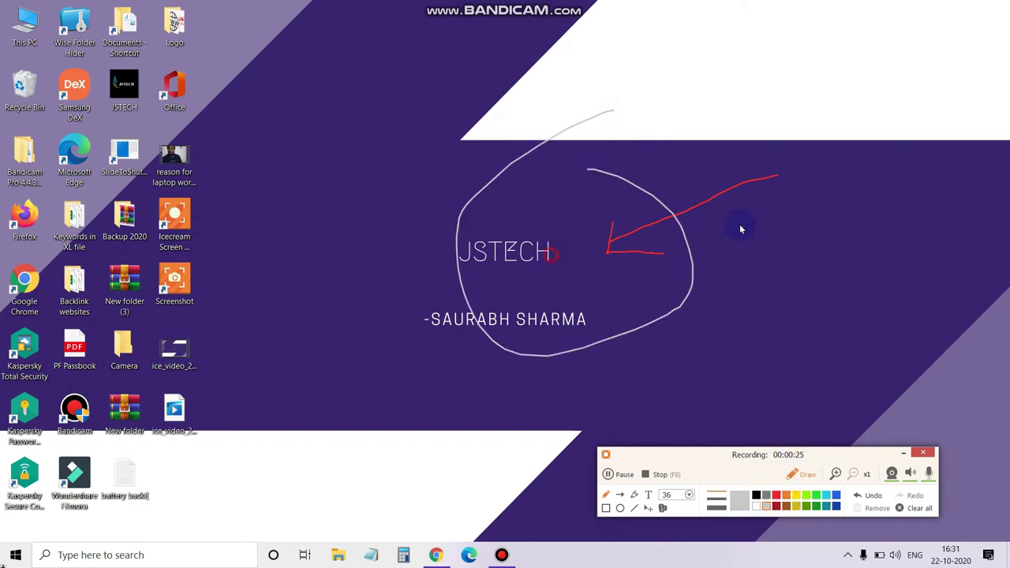
left_click_drag(879, 176, 911, 312)
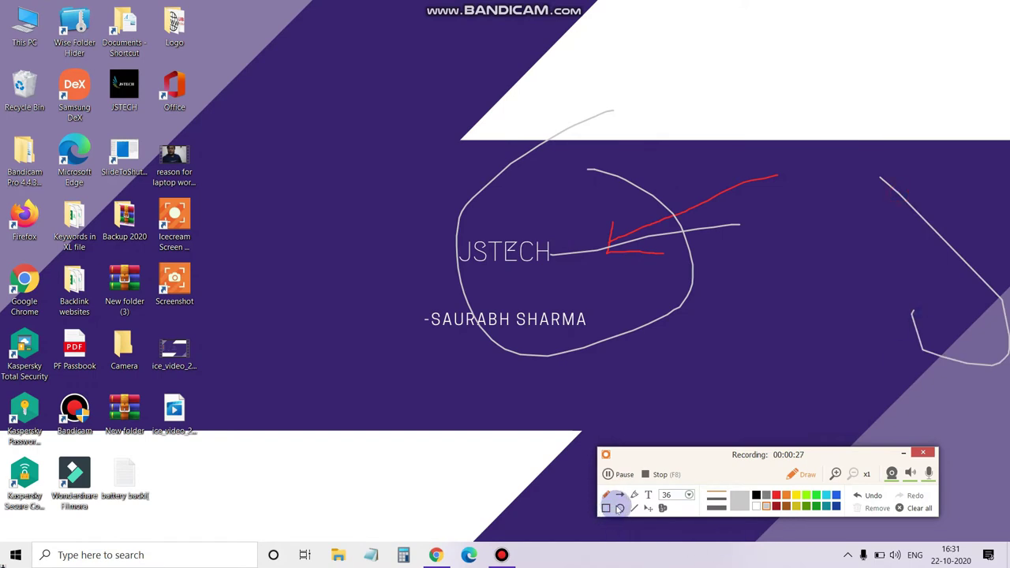
Step: Draw a thin ellipse and a thin rectangle around the wallpaper text, plus four overlapping rectangles with the thickest line
mouse_move(414, 138)
left_mouse_down()
mouse_move(407, 236)
mouse_move(660, 401)
mouse_move(643, 432)
left_mouse_up()
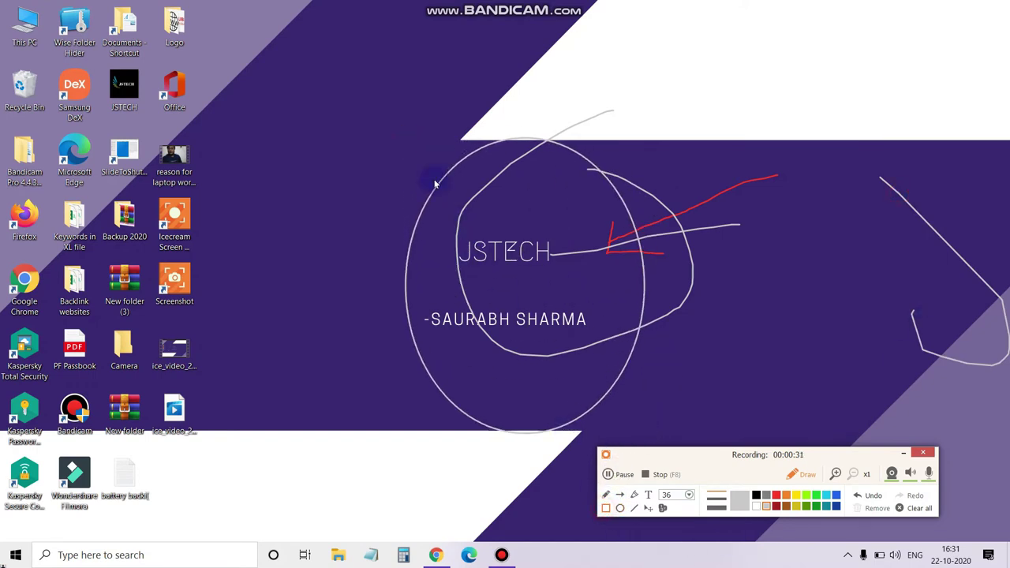
mouse_move(391, 96)
left_mouse_down()
mouse_move(616, 128)
mouse_move(665, 451)
left_mouse_up()
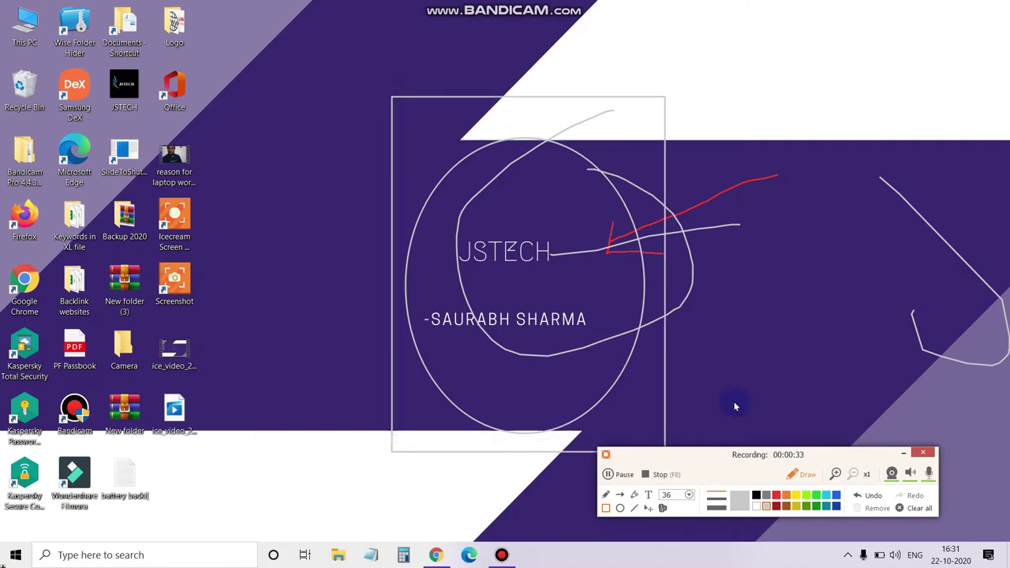
left_click(716, 507)
left_click_drag(734, 200, 550, 319)
left_click_drag(715, 366, 845, 249)
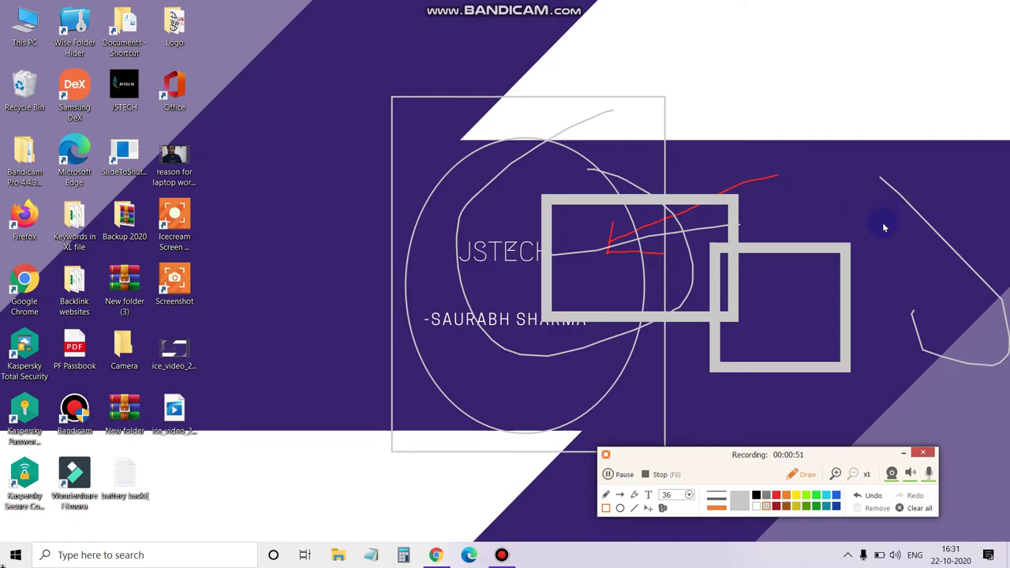
mouse_move(431, 9)
left_mouse_down()
mouse_move(834, 405)
mouse_move(850, 392)
left_mouse_up()
mouse_move(743, 120)
left_mouse_down()
mouse_move(737, 252)
mouse_move(418, 279)
mouse_move(381, 245)
left_mouse_up()
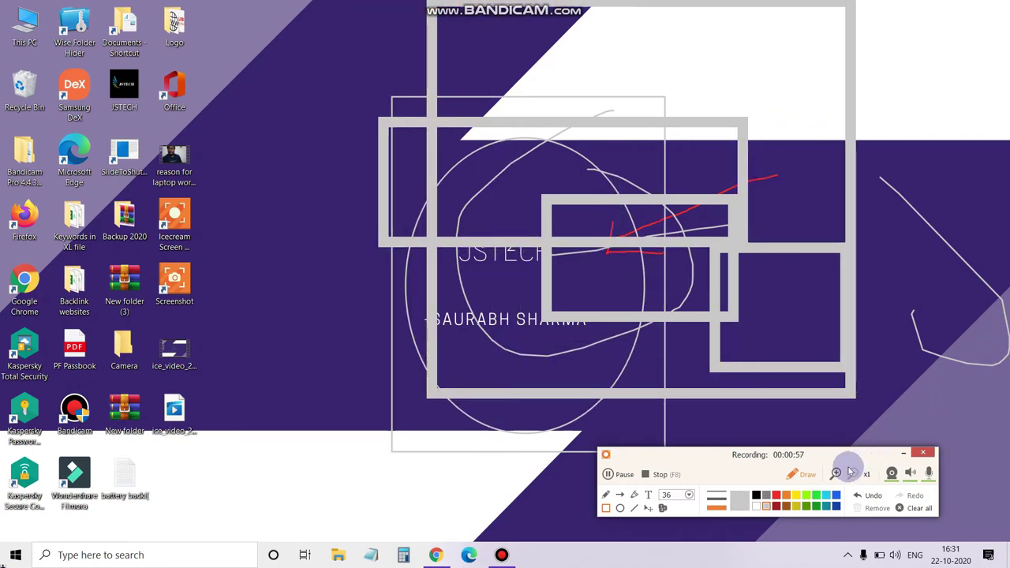
Step: Draw two thick grey arrows, one pointing across toward the area above JSTECH and one pointing upward beside it
left_click(620, 495)
left_click_drag(319, 231, 545, 198)
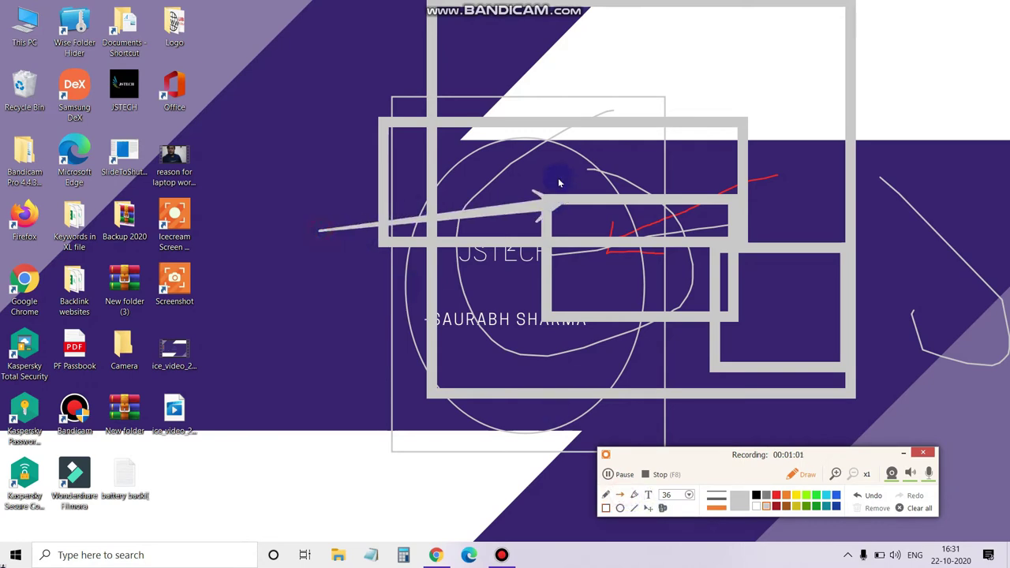
left_click_drag(318, 388, 365, 83)
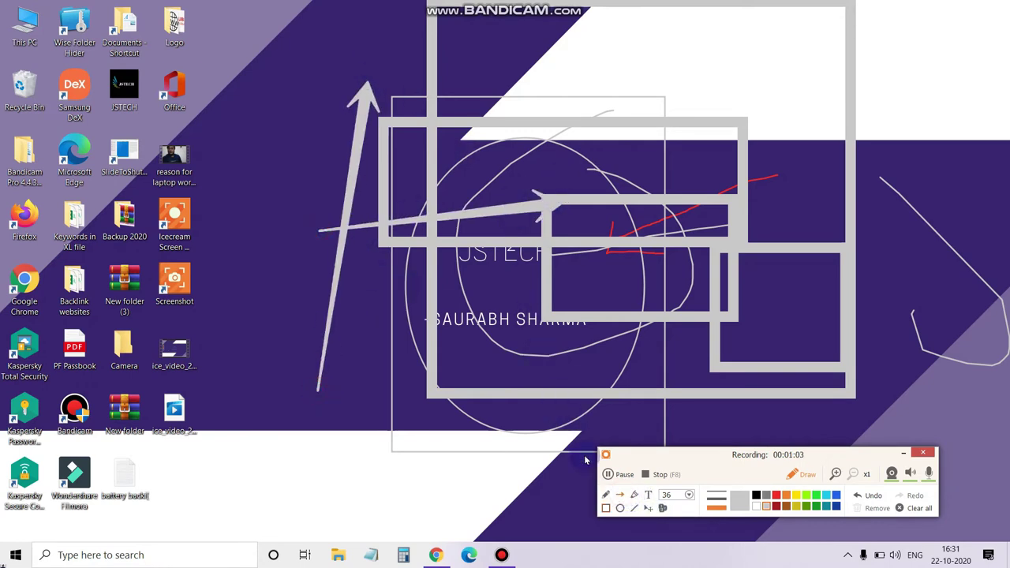
Step: Stop the recording, save it as ice_video_20201022-163049.webm, and close the recording controls
left_click(649, 509)
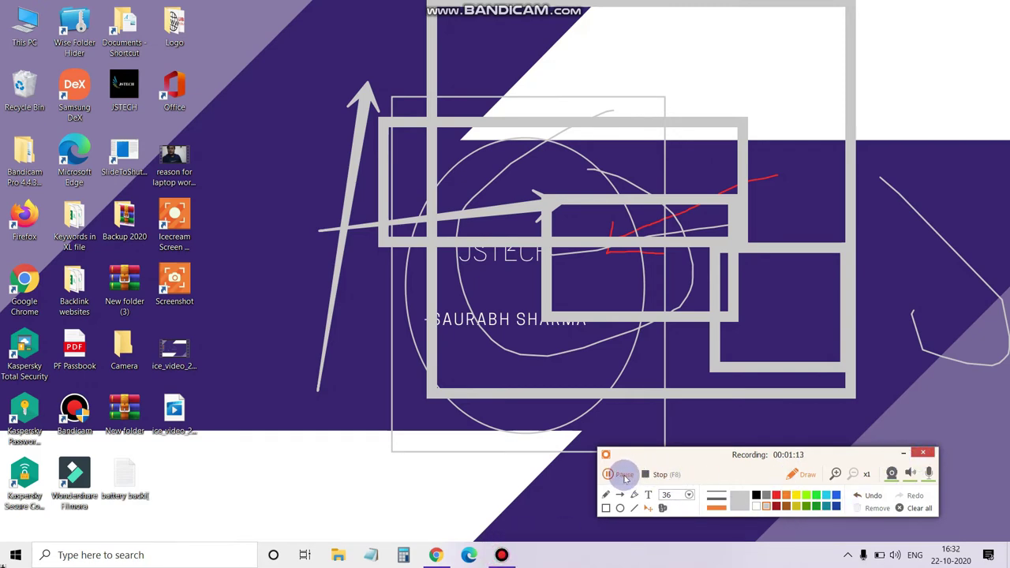
left_click(651, 475)
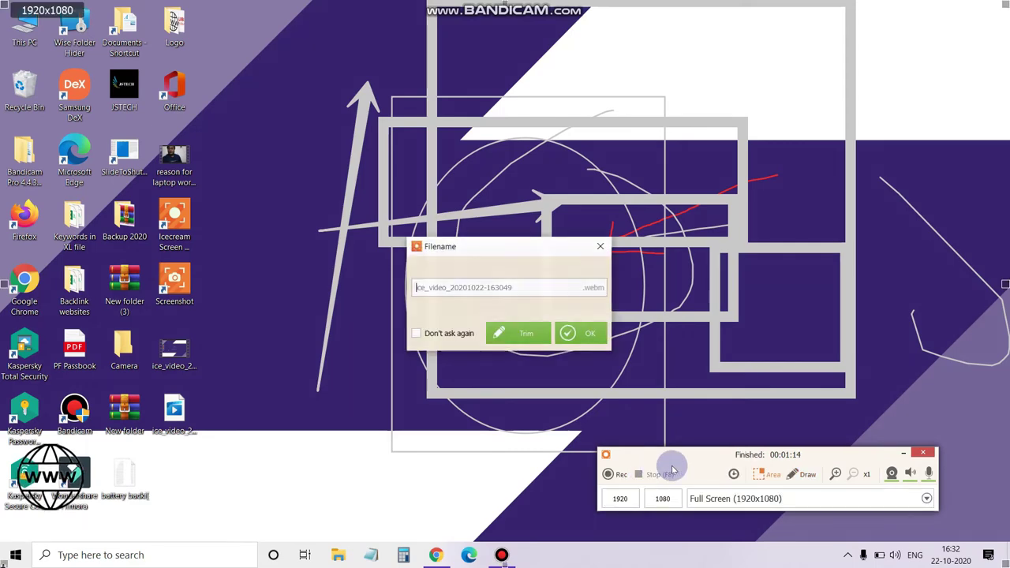
left_click(570, 333)
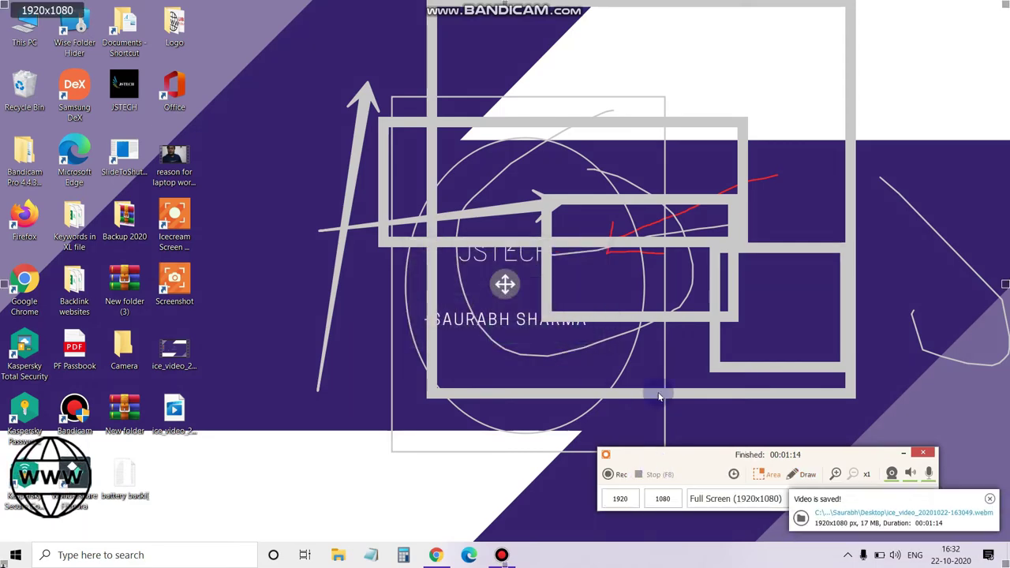
left_click(919, 454)
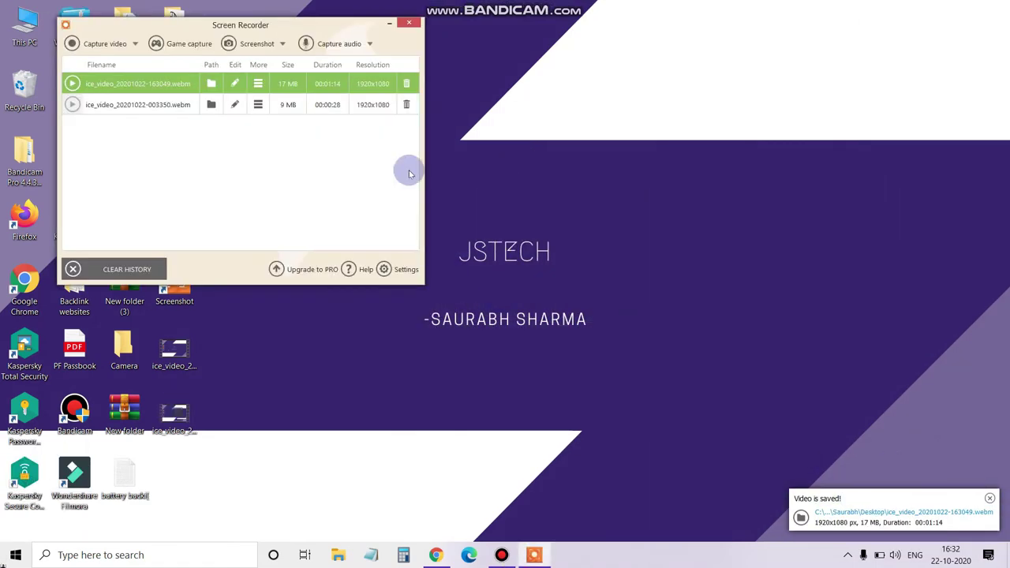
left_click(411, 22)
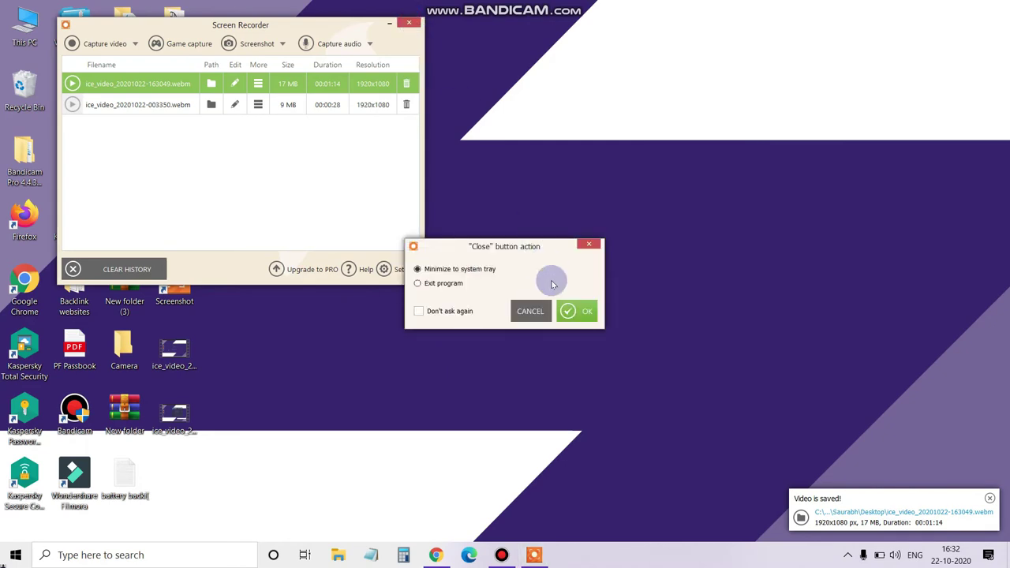
left_click(567, 314)
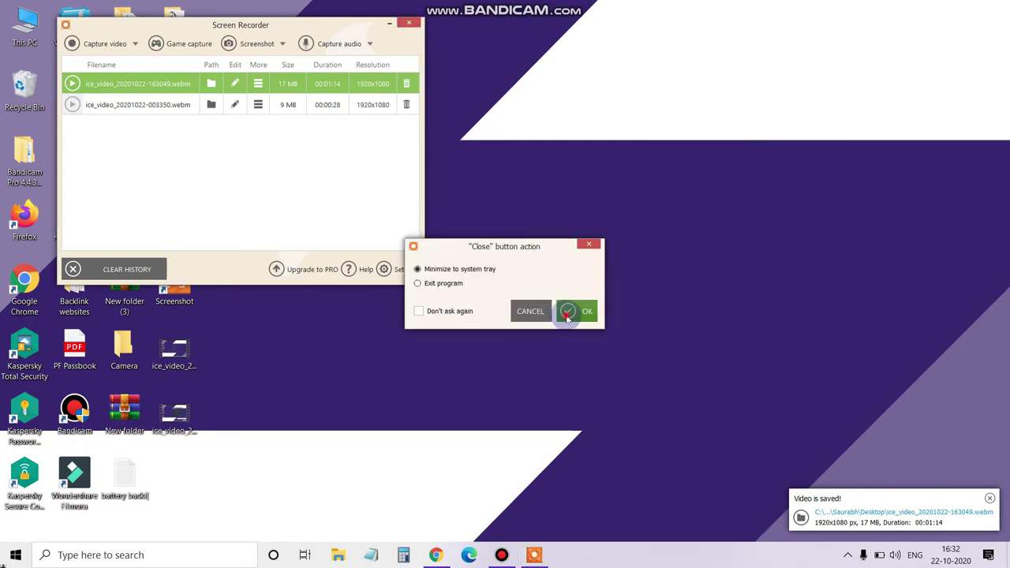
left_click(588, 244)
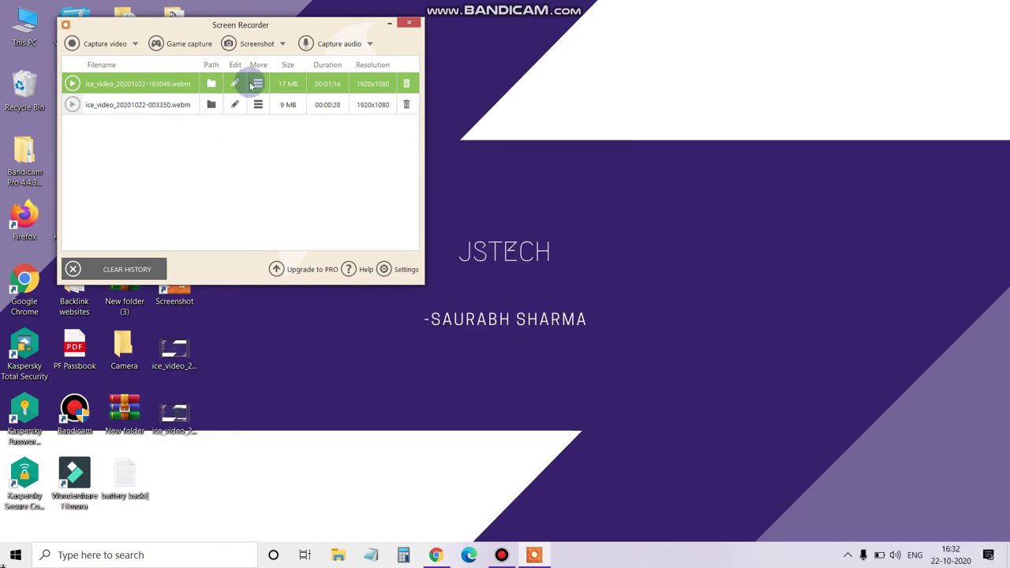
Step: Play the recording ice_video_20201022-163049.webm in Films & TV and skip ahead to several points to review the captured video
left_click_drag(213, 26, 420, 60)
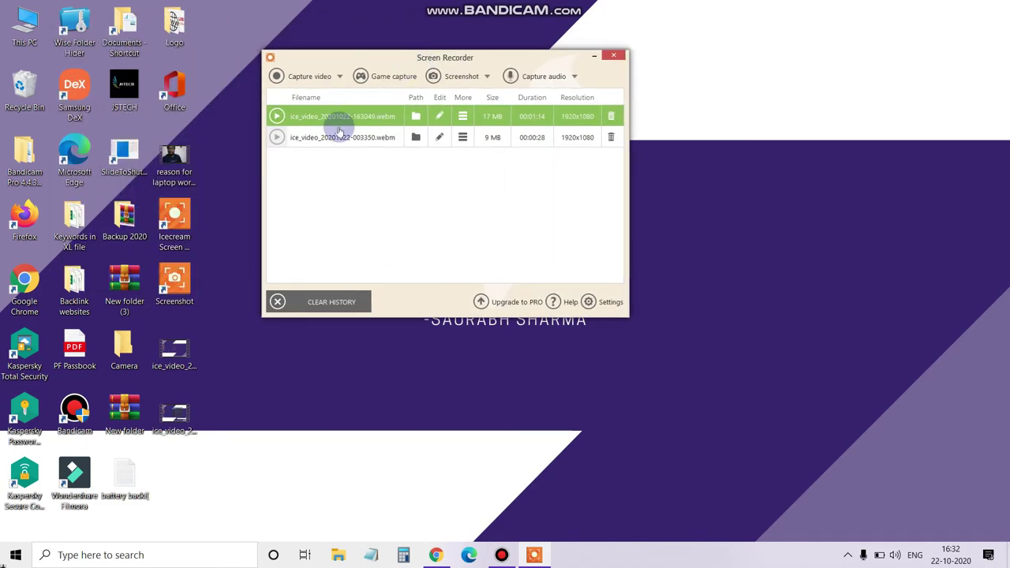
left_click(276, 116)
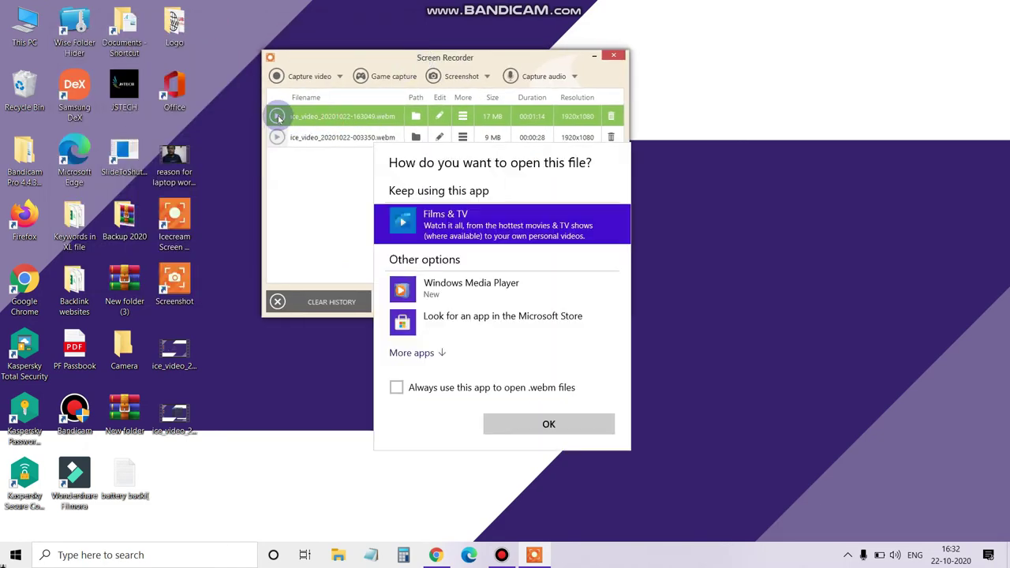
left_click(532, 424)
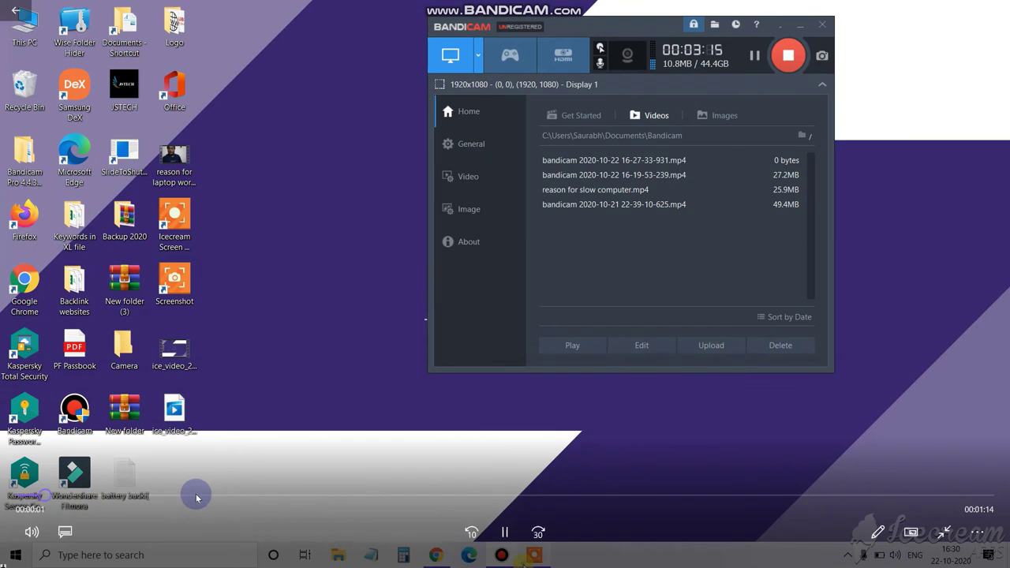
left_click(195, 494)
left_click(407, 491)
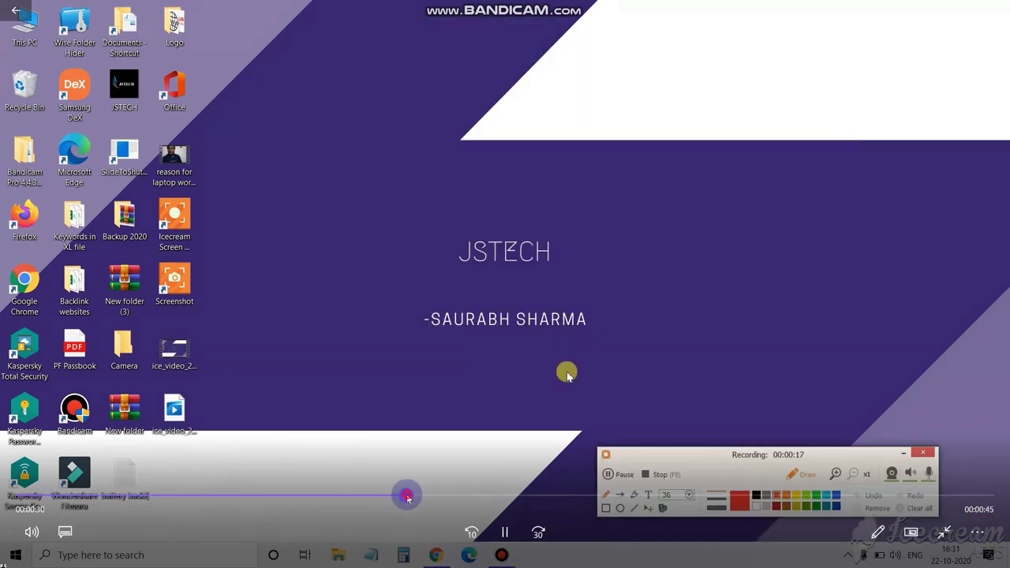
left_click(493, 491)
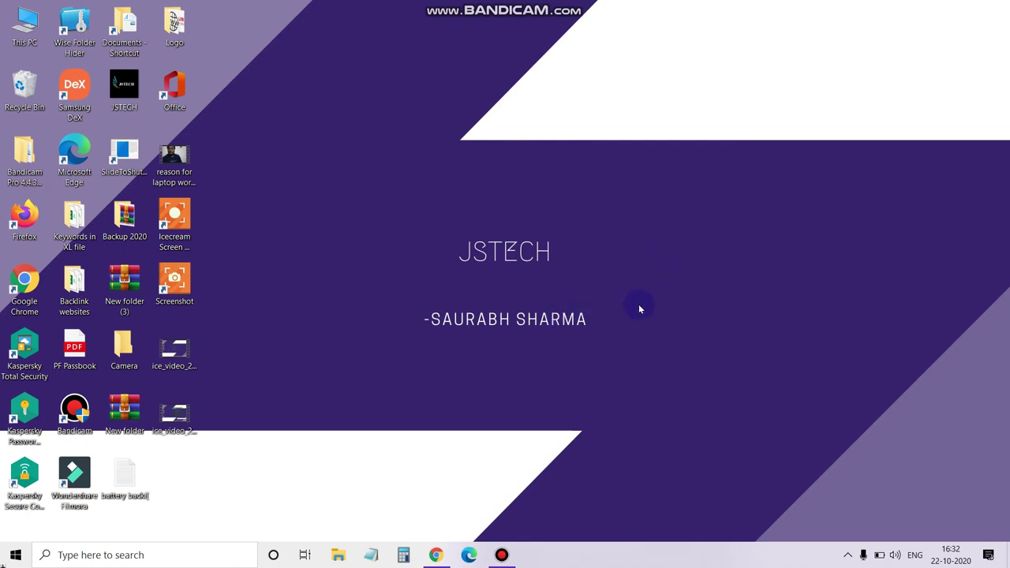
Step: Bring up the Windows list of installed apps with the recently added screen recorders
left_click_drag(352, 71, 808, 410)
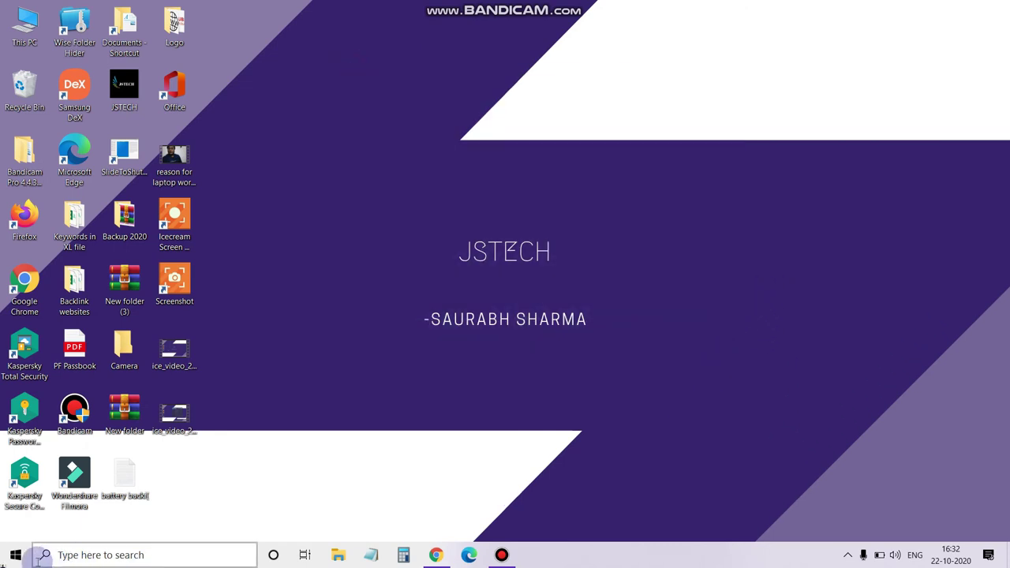
left_click(3, 558)
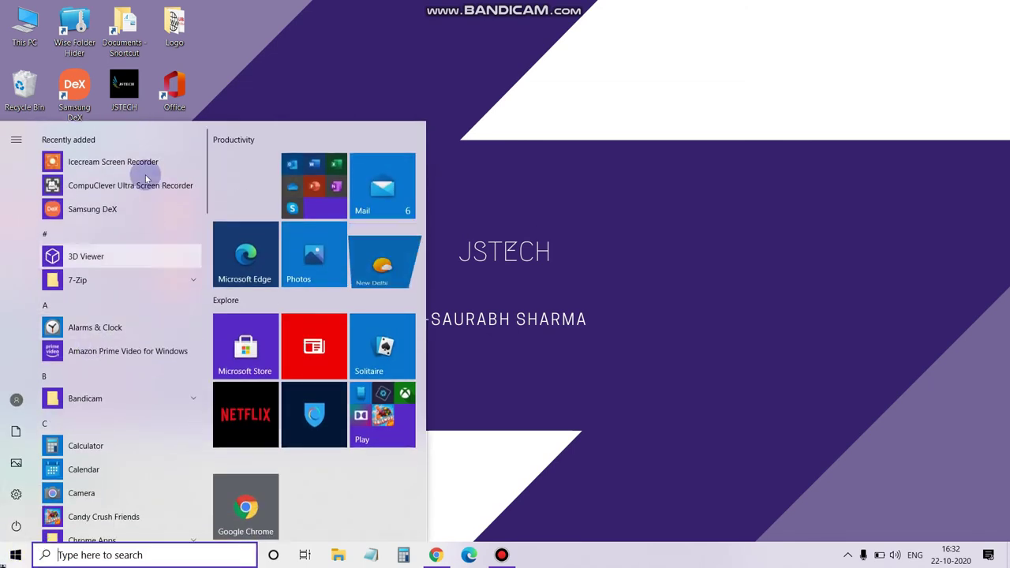